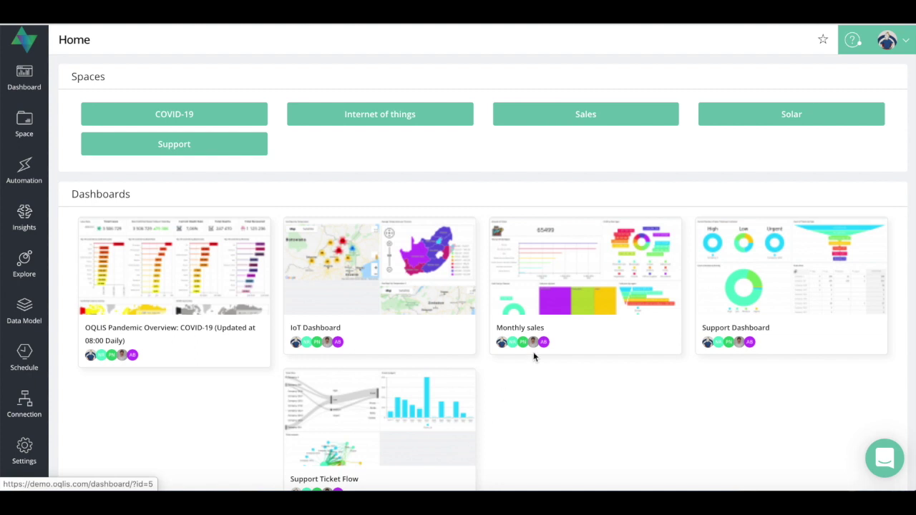
Step: Open the Margin exploration from the Sales space
{"action": "left_click", "coordinate": [596, 125]}
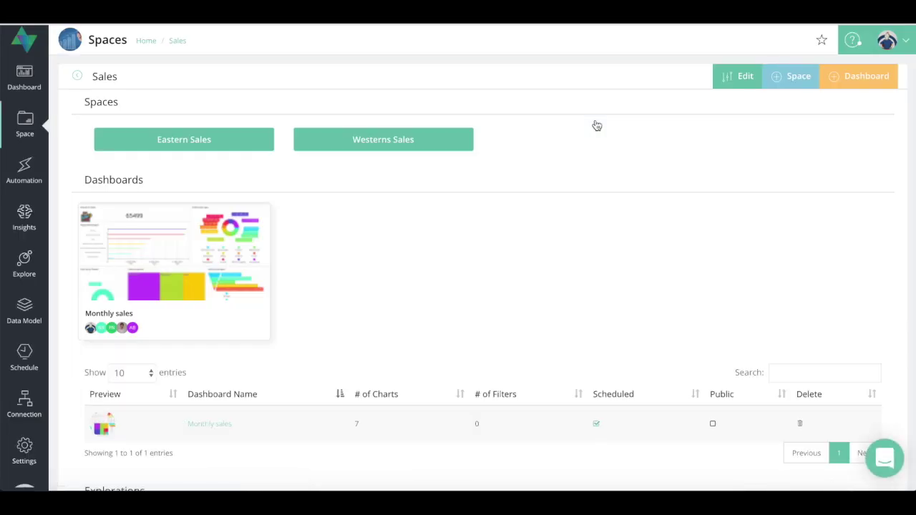
{"action": "scroll", "coordinate": [565, 209], "scroll_direction": "down", "scroll_amount": 2}
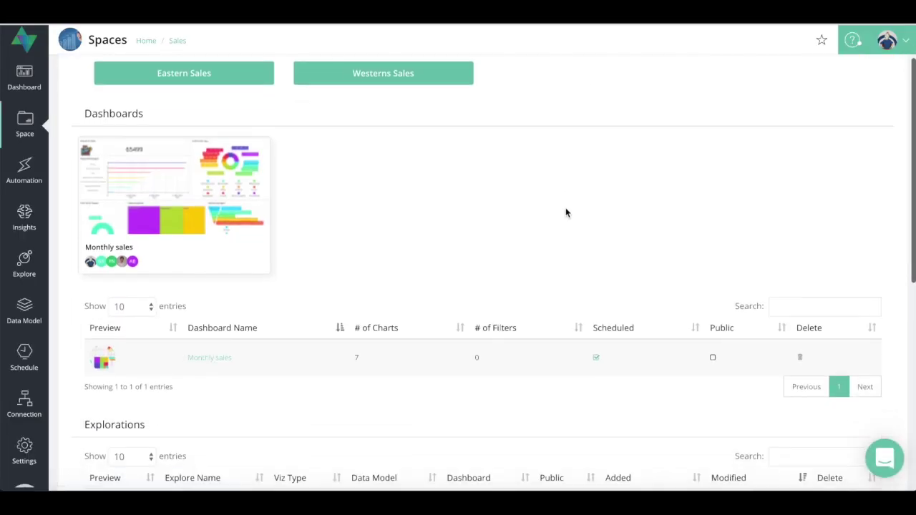
{"action": "scroll", "coordinate": [565, 209], "scroll_direction": "down", "scroll_amount": 5}
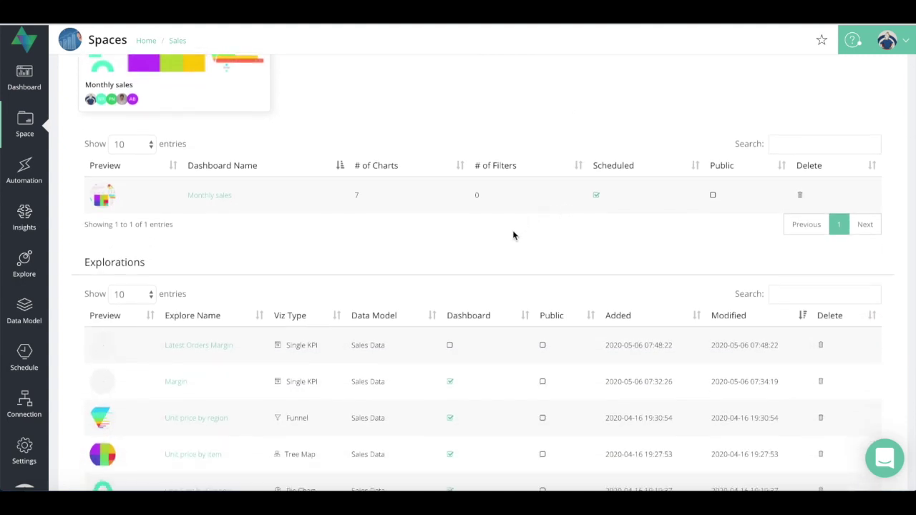
{"action": "left_click", "coordinate": [177, 384]}
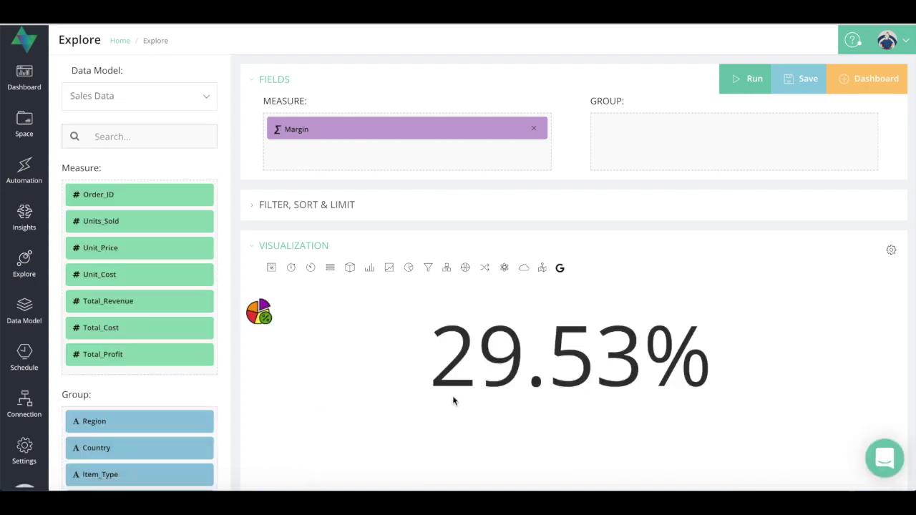
Step: Return to the Sales space and open the Latest Orders Margin exploration
{"action": "left_click", "coordinate": [16, 24]}
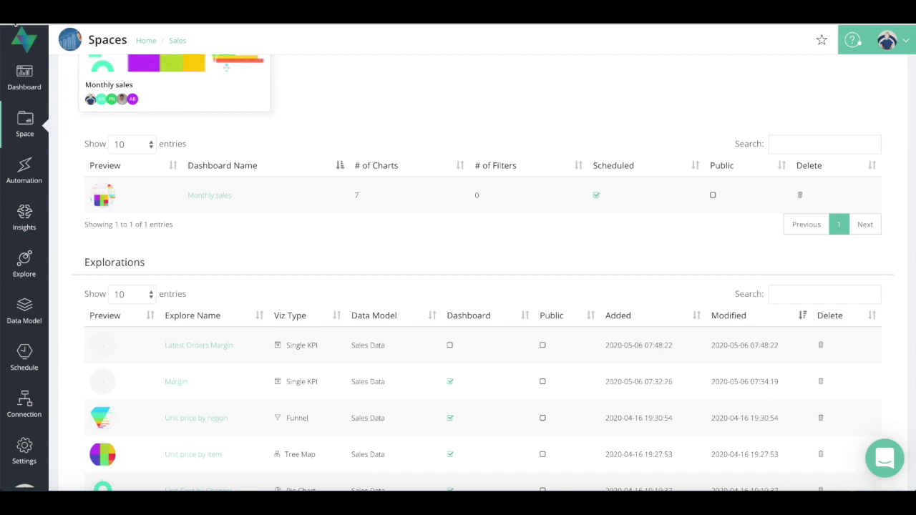
{"action": "left_click", "coordinate": [196, 350]}
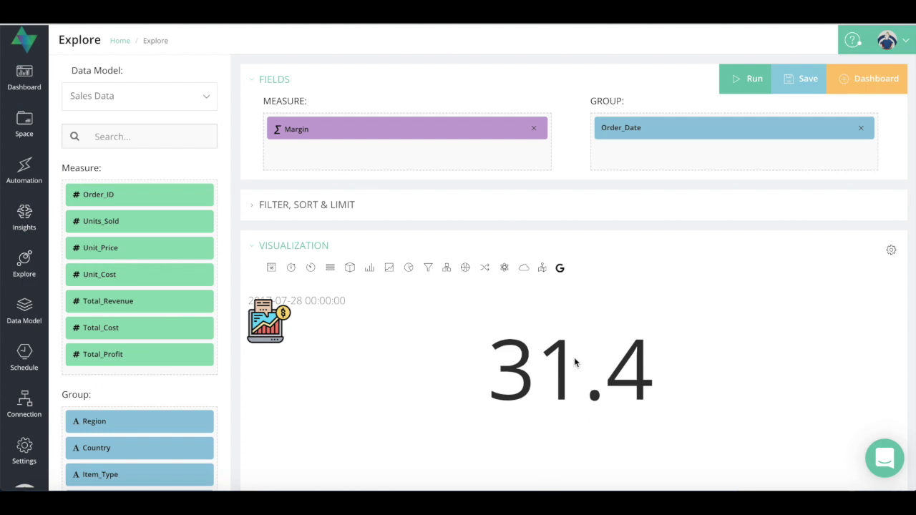
{"action": "key", "text": "super+shift+5"}
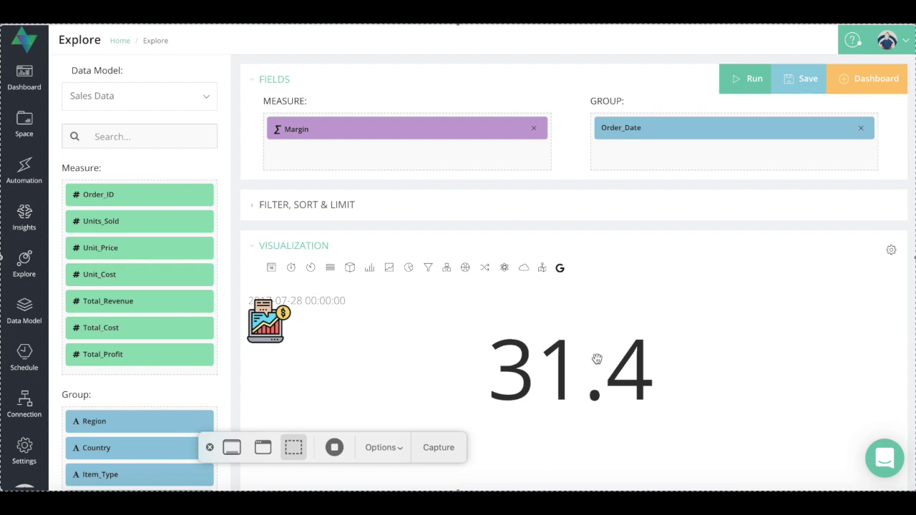
{"action": "left_click", "coordinate": [333, 446]}
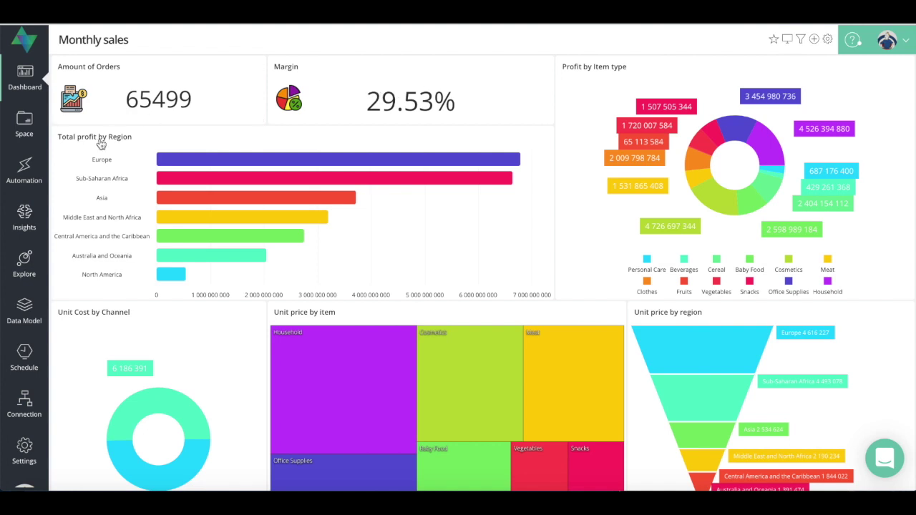
Step: Open the Sales below Margin Alert automation for editing and highlight its name
{"action": "left_click", "coordinate": [29, 179]}
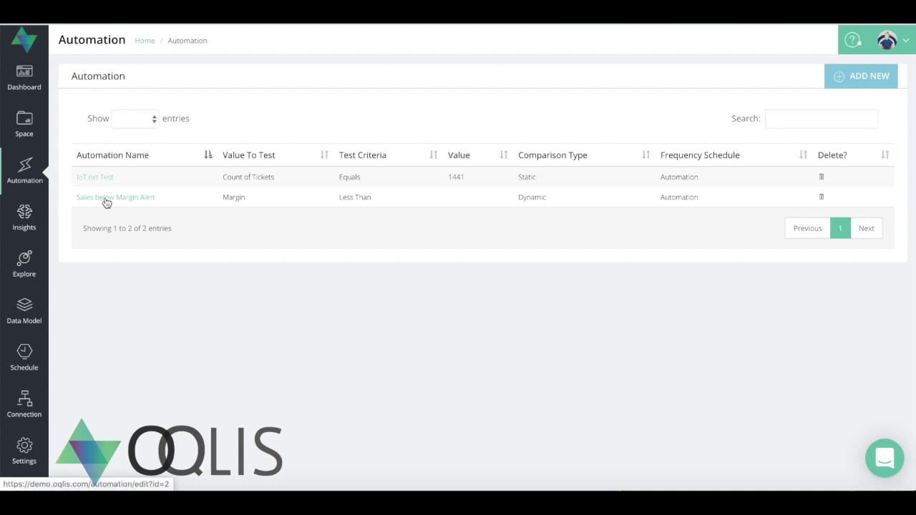
{"action": "left_click", "coordinate": [106, 197]}
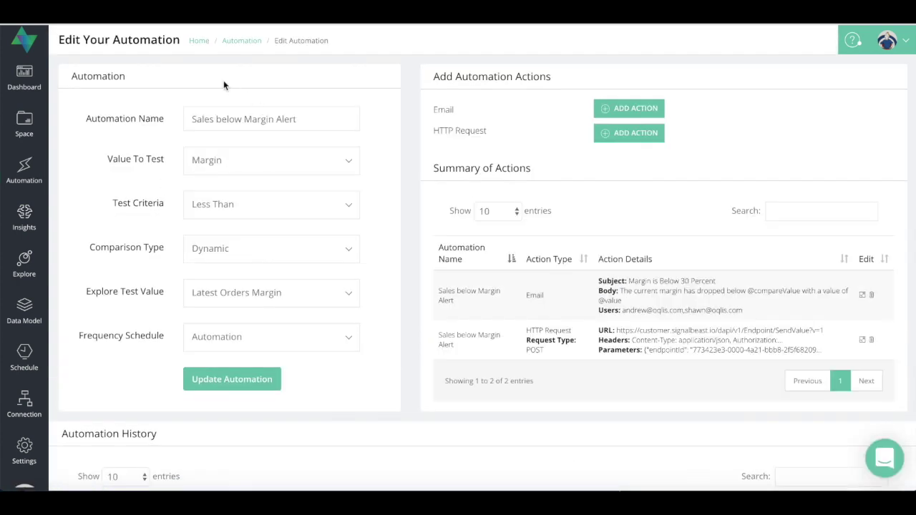
{"action": "left_click_drag", "start_coordinate": [304, 119], "coordinate": [189, 118]}
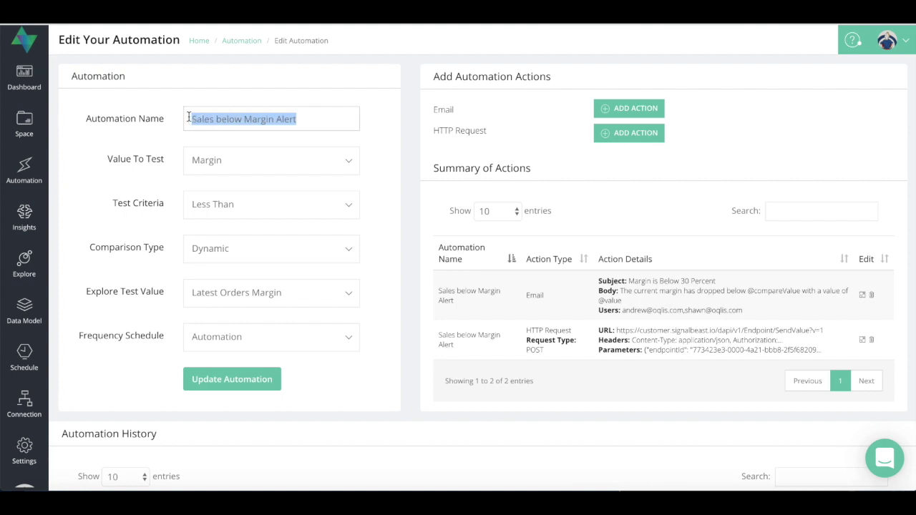
Step: Set the automation's value to test to Margin and its test criteria to Less Than
{"action": "left_click", "coordinate": [284, 166]}
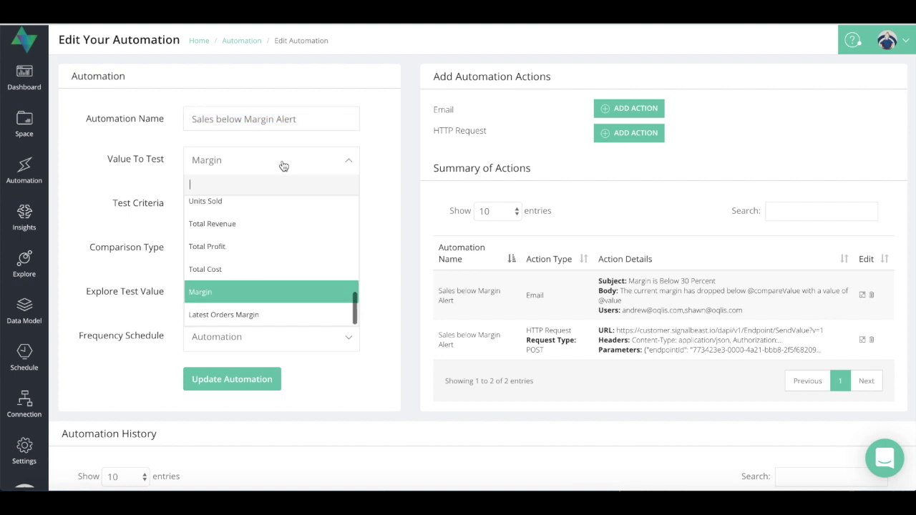
{"action": "left_click", "coordinate": [263, 294]}
{"action": "left_click", "coordinate": [317, 163]}
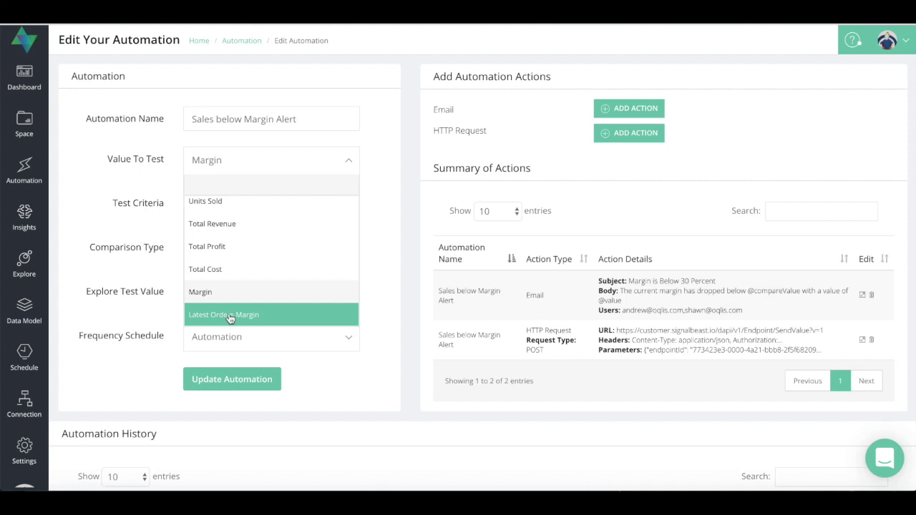
{"action": "left_click", "coordinate": [317, 159]}
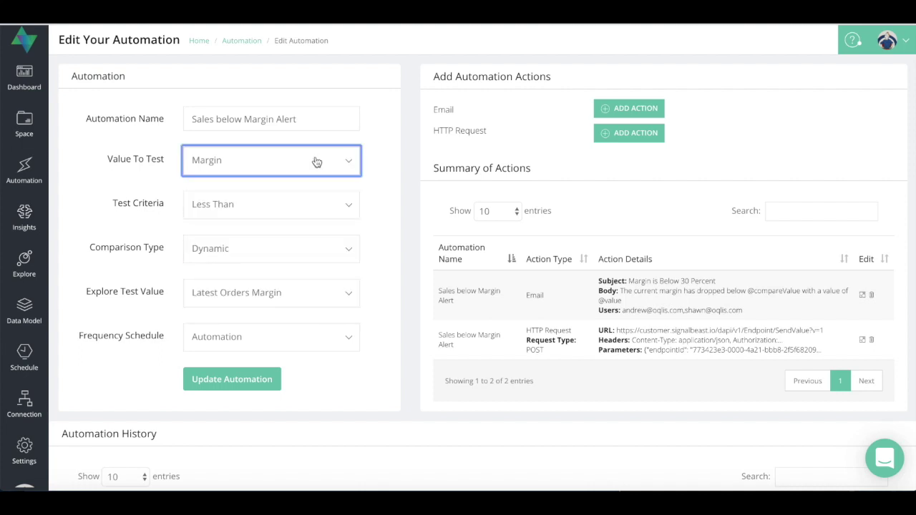
{"action": "left_click", "coordinate": [320, 207]}
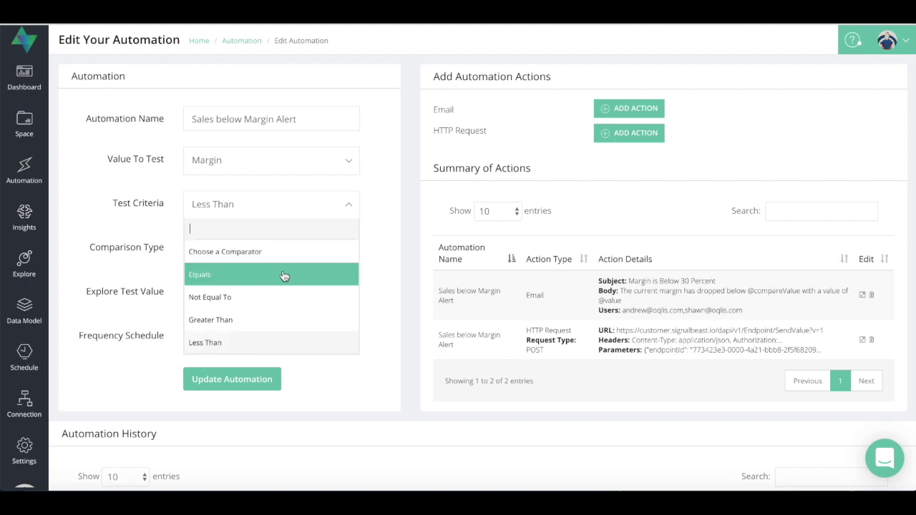
{"action": "left_click", "coordinate": [275, 342]}
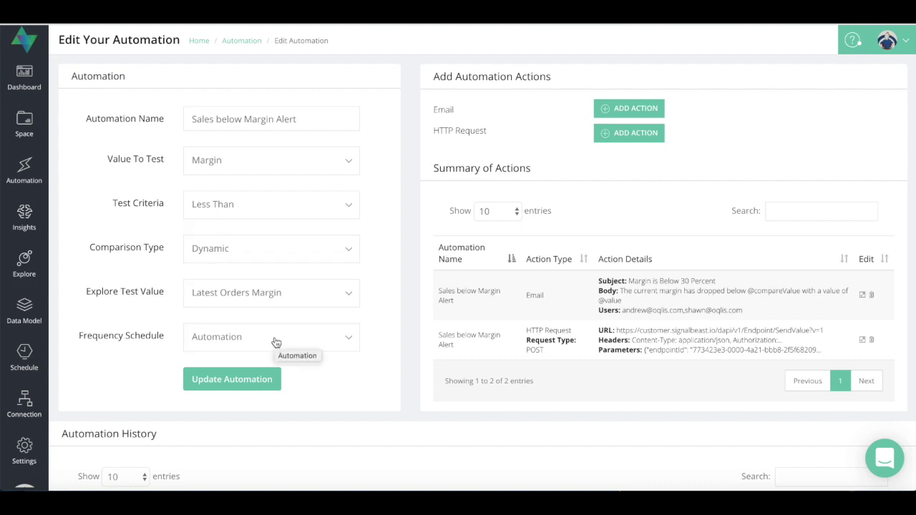
Step: Set the comparison type to Dynamic and the explore test value to Latest Orders Margin
{"action": "left_click", "coordinate": [348, 252]}
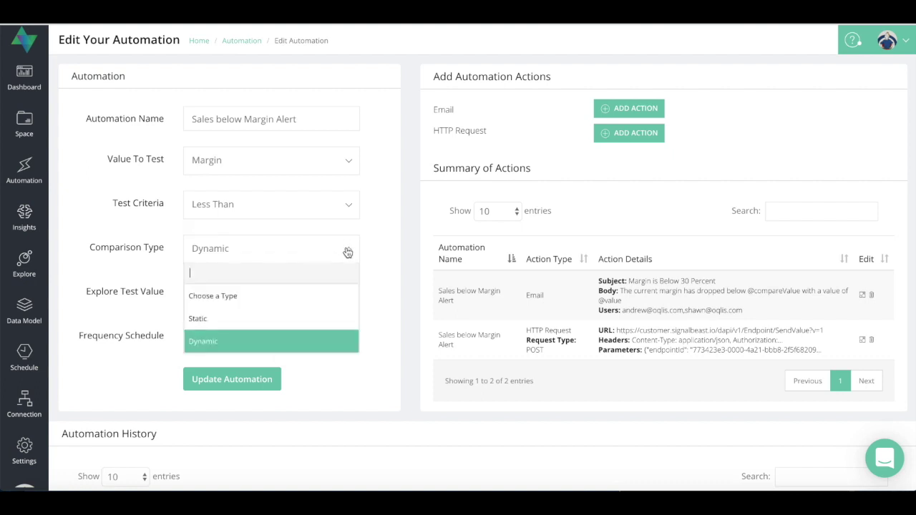
{"action": "left_click", "coordinate": [279, 345]}
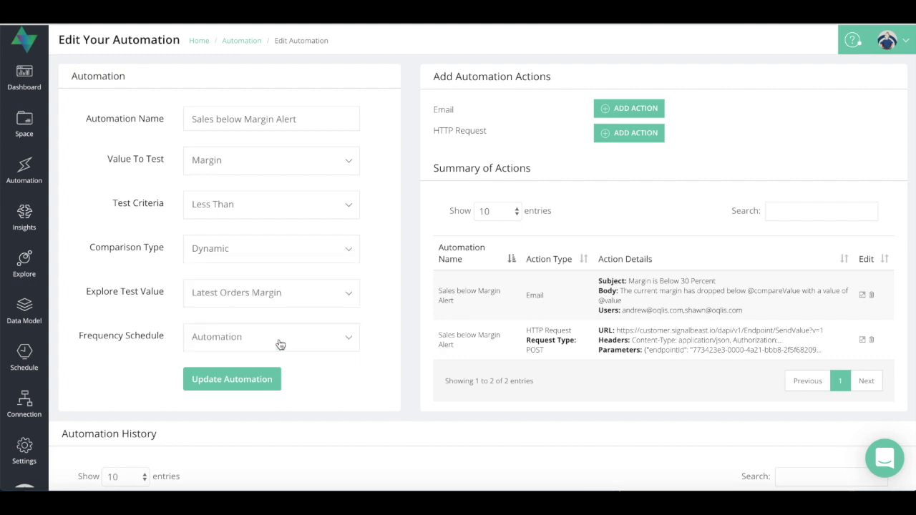
{"action": "left_click", "coordinate": [296, 299]}
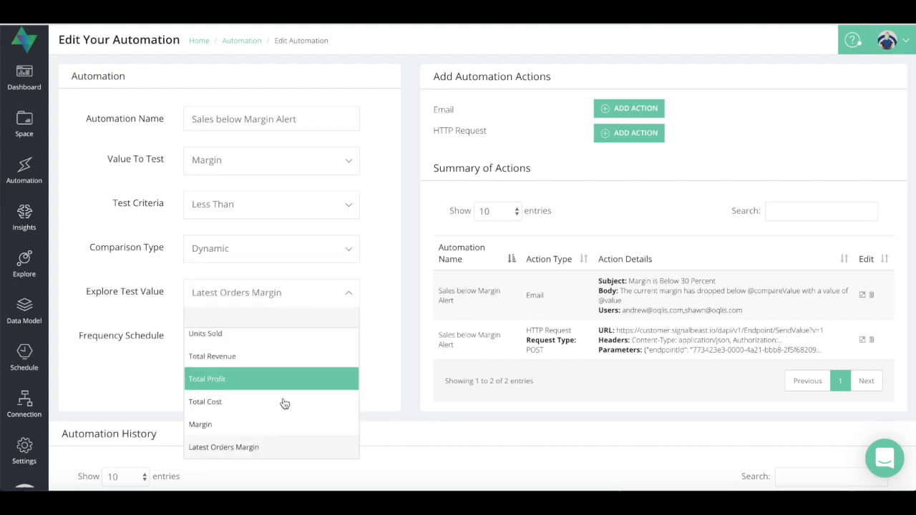
{"action": "left_click", "coordinate": [273, 449]}
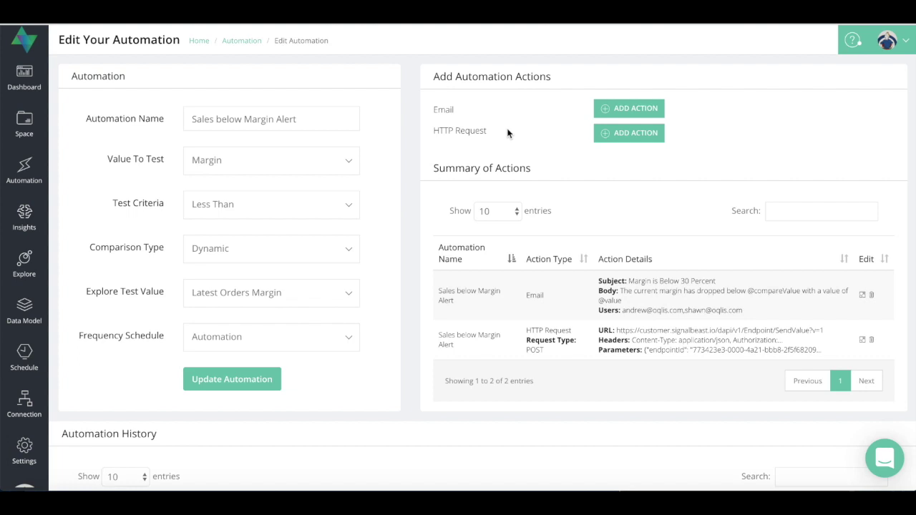
Step: Edit the automation's email action to use the Monthly sales dashboard as its value to test dashboard, and save it
{"action": "left_click", "coordinate": [862, 296]}
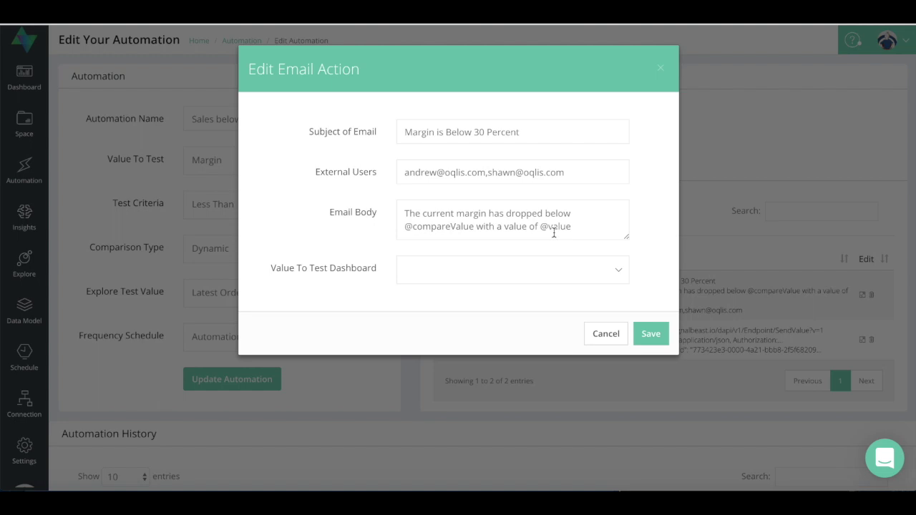
{"action": "left_click", "coordinate": [615, 275]}
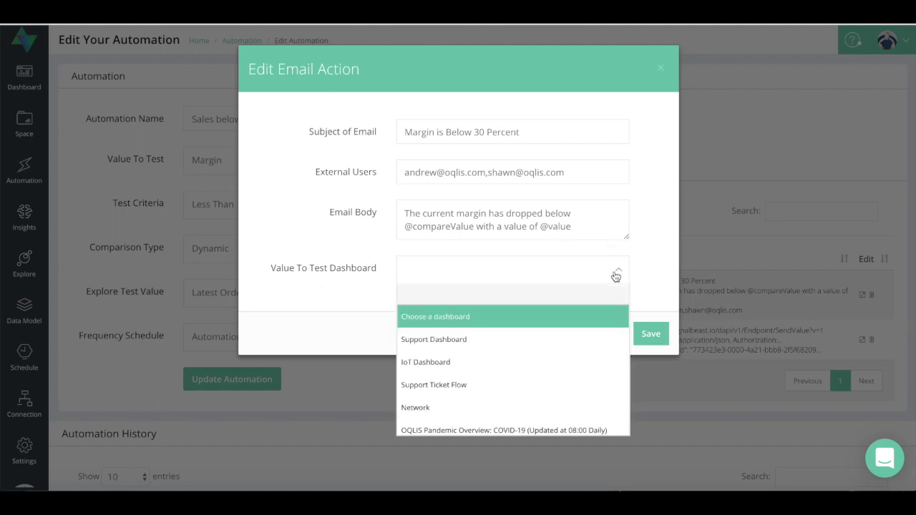
{"action": "scroll", "coordinate": [566, 380], "scroll_direction": "down", "scroll_amount": 2}
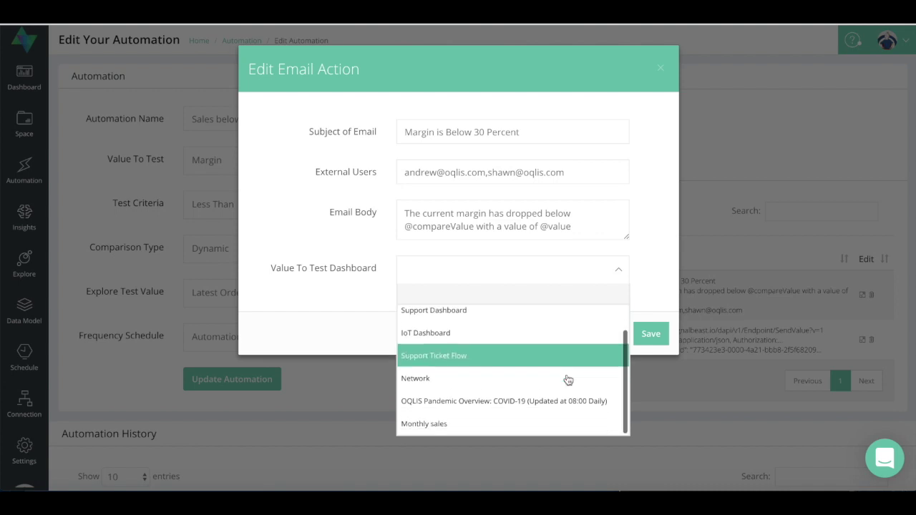
{"action": "left_click", "coordinate": [549, 428]}
{"action": "left_click", "coordinate": [652, 333]}
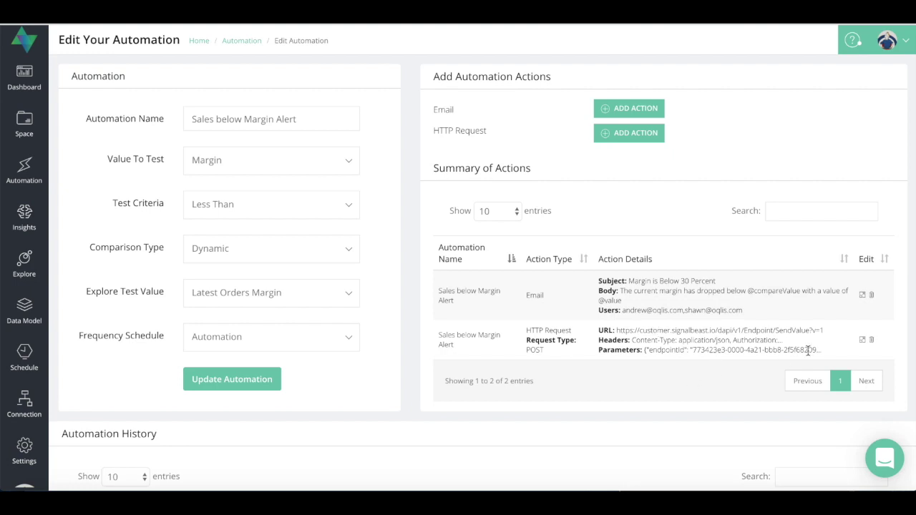
Step: Open the HTTP request action, review its pre-request and request settings, and save it
{"action": "left_click", "coordinate": [862, 341]}
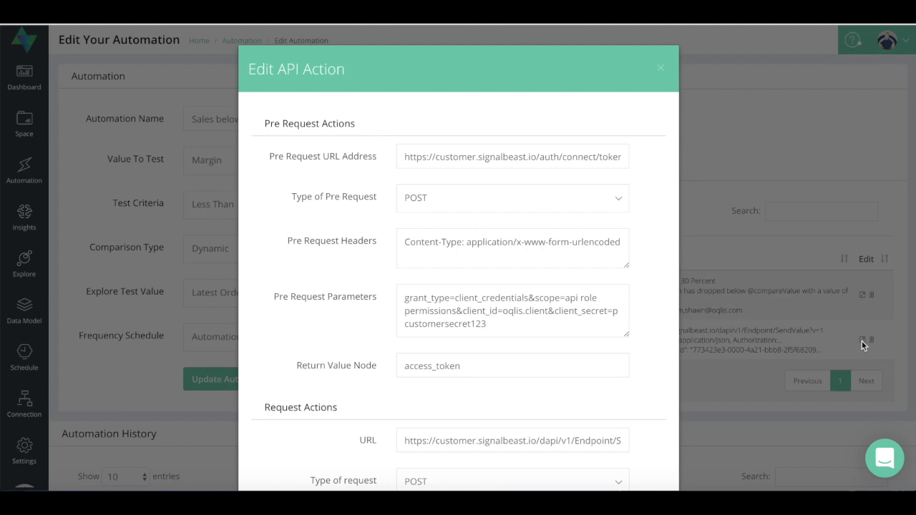
{"action": "scroll", "coordinate": [613, 313], "scroll_direction": "down", "scroll_amount": 1}
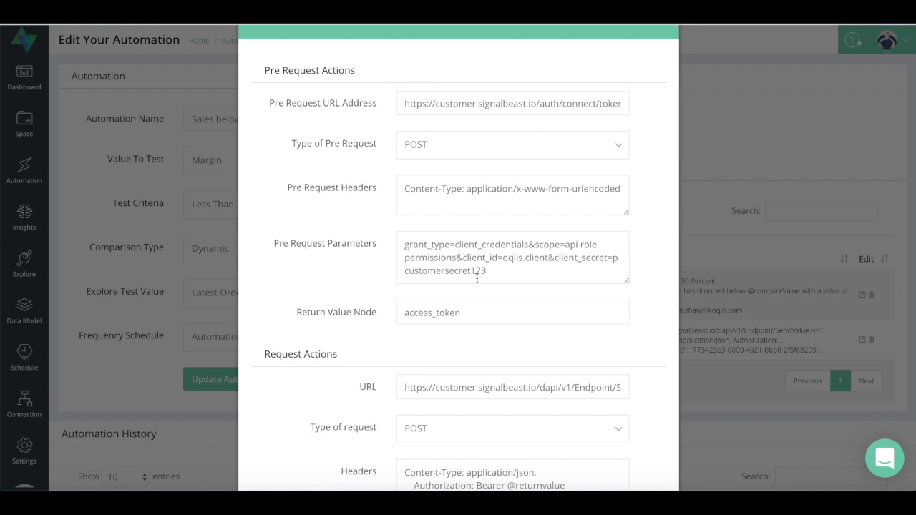
{"action": "scroll", "coordinate": [477, 278], "scroll_direction": "down", "scroll_amount": 5}
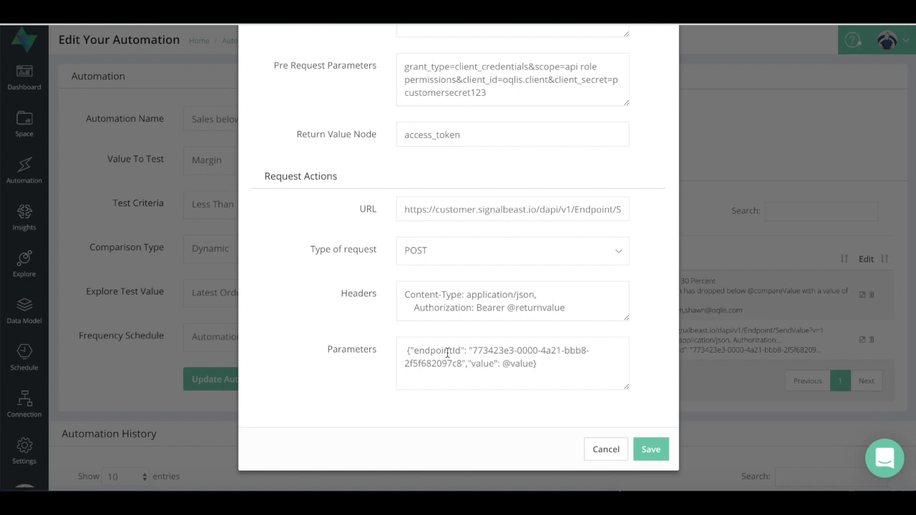
{"action": "left_click", "coordinate": [651, 448]}
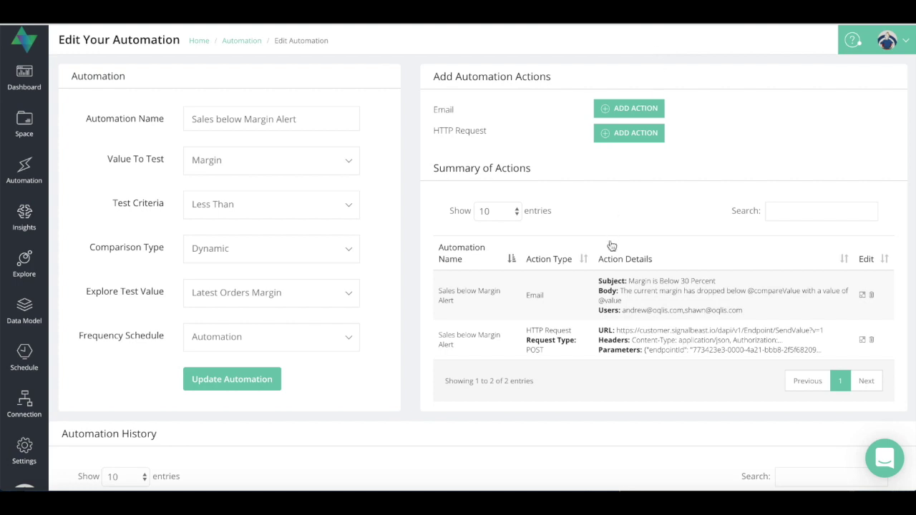
Step: Open the schedule named Automation for editing from the list of schedules
{"action": "scroll", "coordinate": [608, 246], "scroll_direction": "down", "scroll_amount": 2}
{"action": "left_click", "coordinate": [27, 358]}
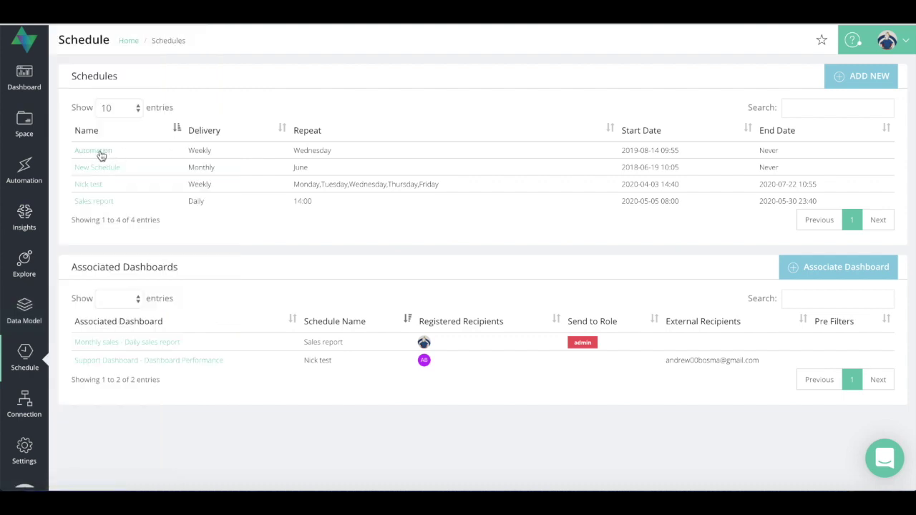
{"action": "left_click", "coordinate": [100, 154]}
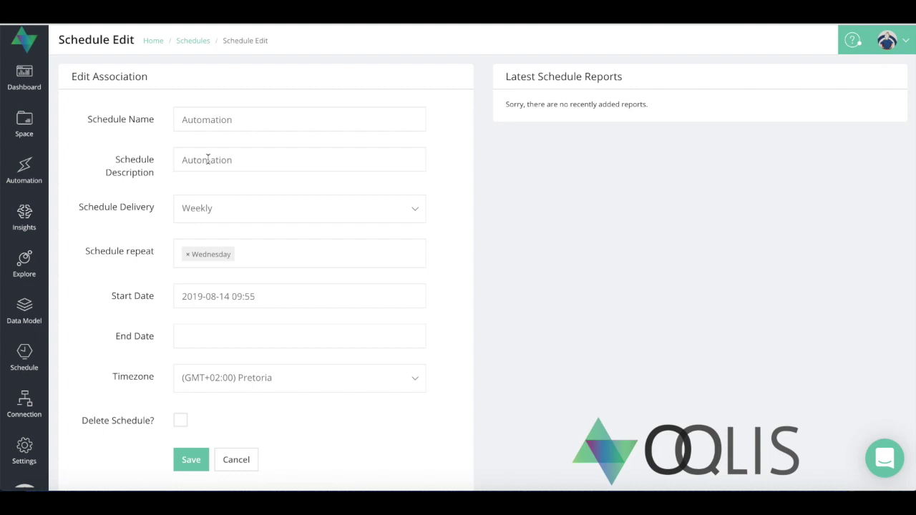
Step: Look through the schedule's delivery and timezone options, keeping Weekly delivery and the (GMT+02:00) Pretoria timezone
{"action": "left_click", "coordinate": [387, 213]}
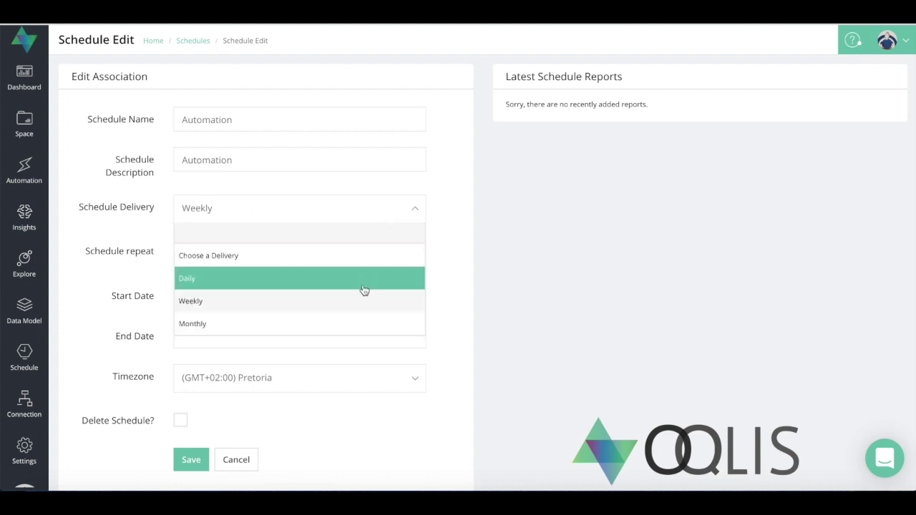
{"action": "left_click", "coordinate": [358, 212]}
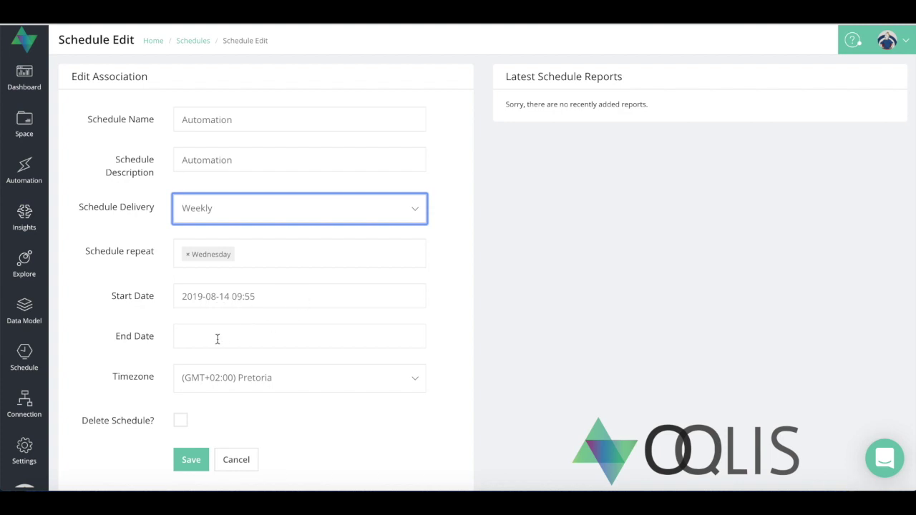
{"action": "left_click", "coordinate": [323, 384]}
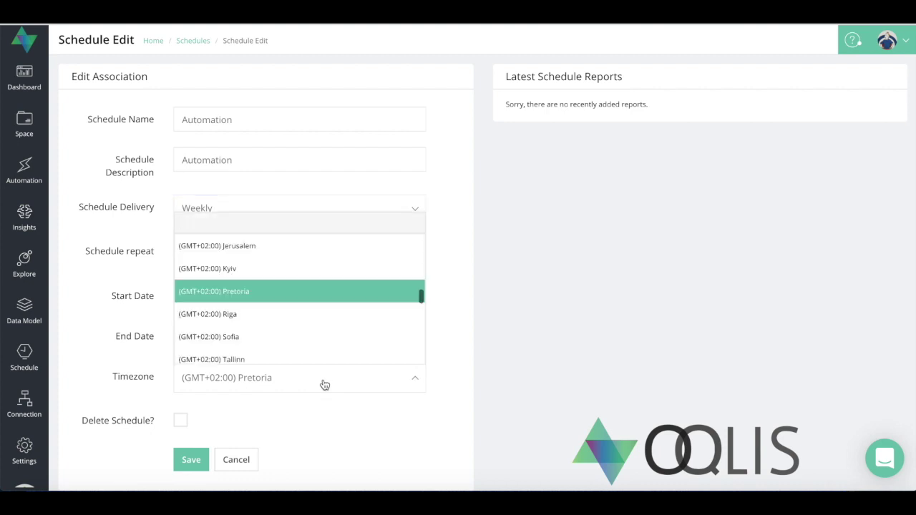
{"action": "left_click", "coordinate": [315, 301]}
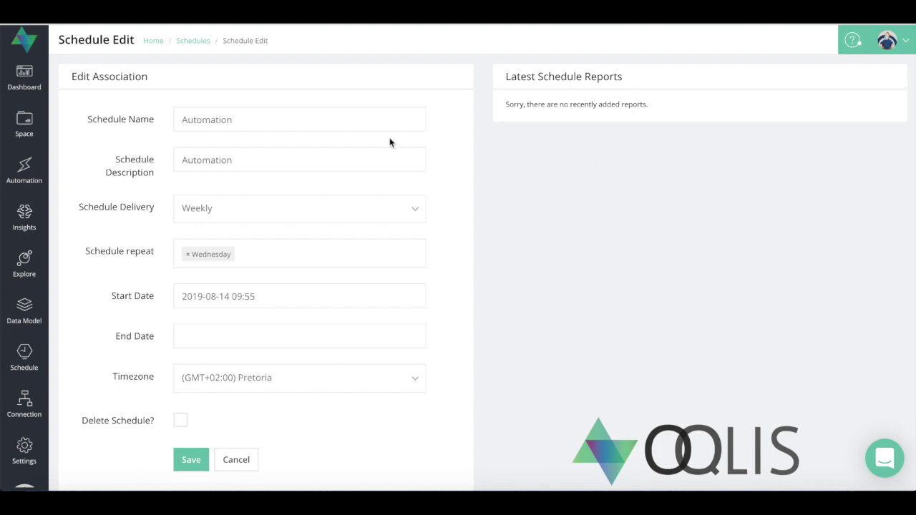
Step: Return to the schedules list, then switch to the mail inbox and open the newer "Margin is Below 30 Percent" alert email
{"action": "left_click", "coordinate": [27, 356]}
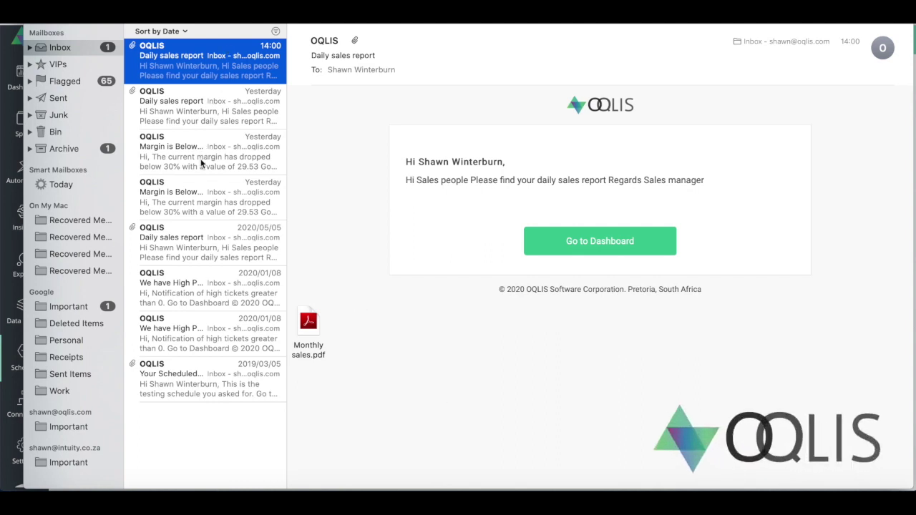
{"action": "left_click", "coordinate": [201, 162]}
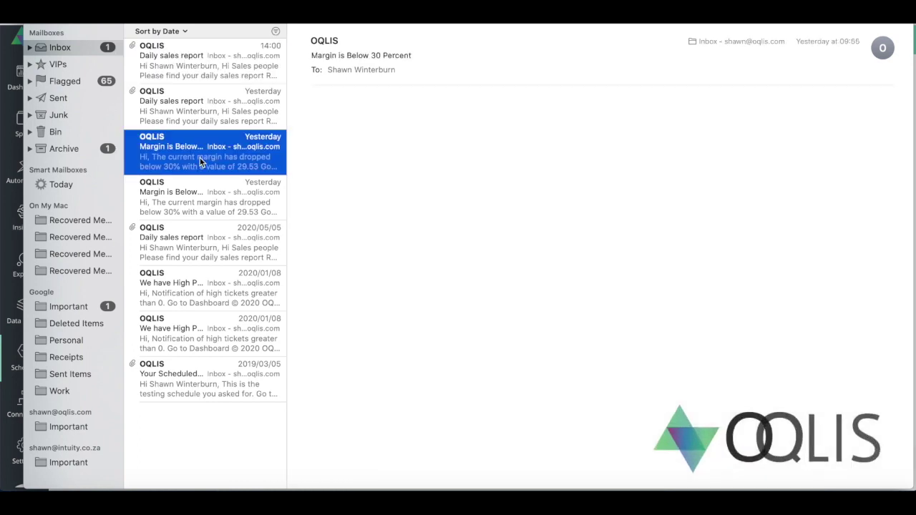